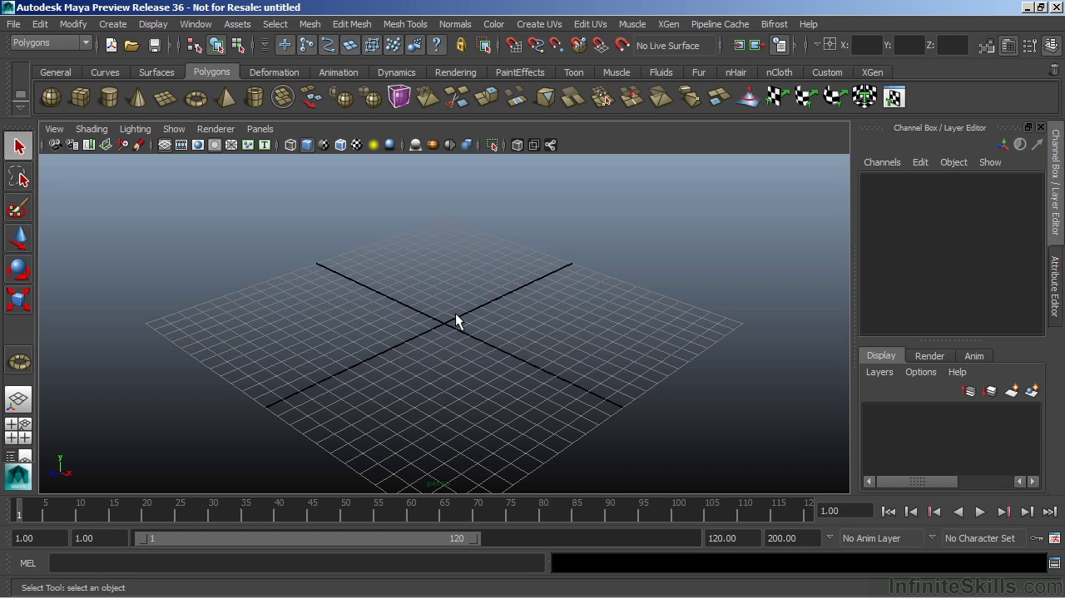
# Step: Show the hotbox with the Spacebar at three different spots over the perspective viewport
pyautogui.press('space')
pyautogui.press('space')
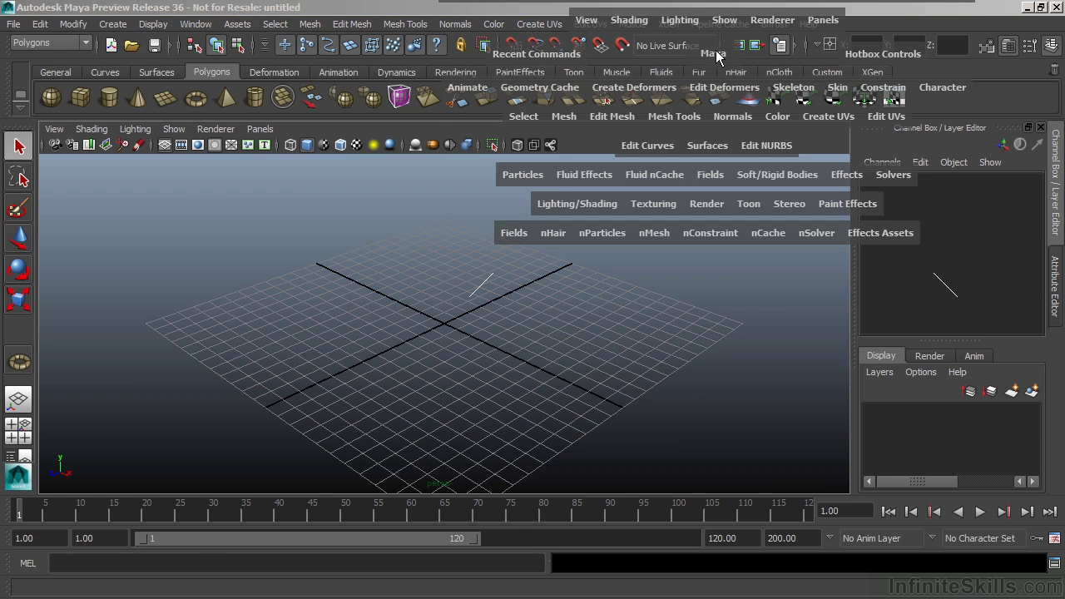
pyautogui.press('space')
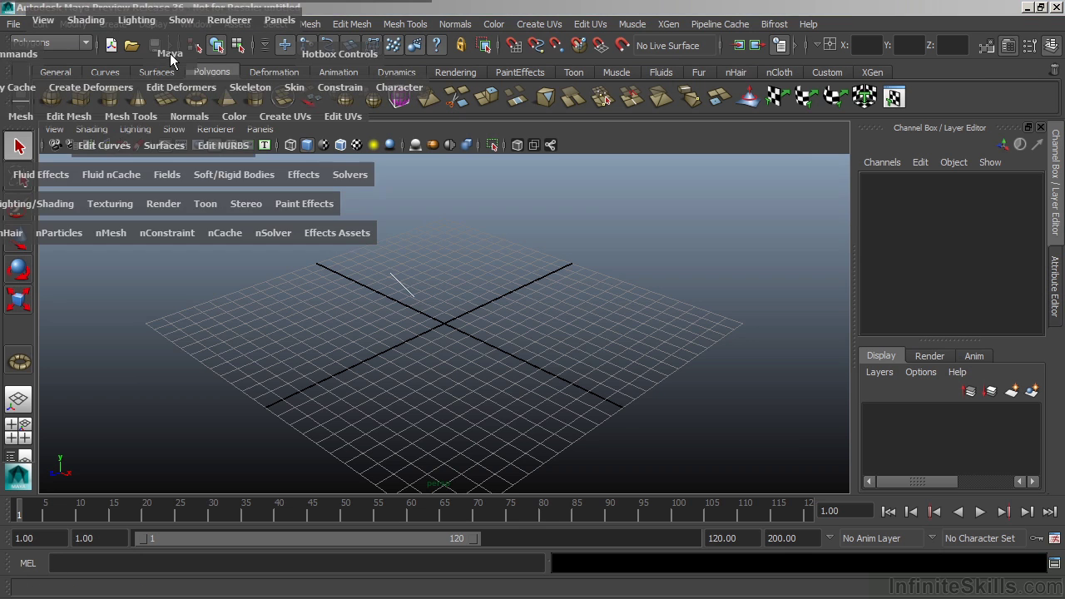
pyautogui.press('space')
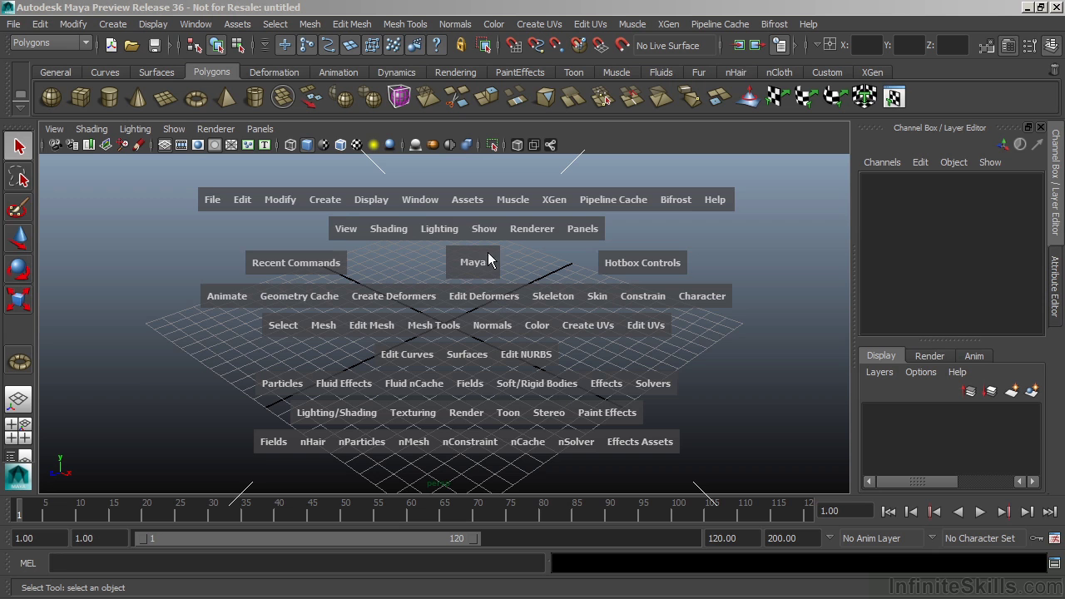
# Step: Create a polygon sphere from the hotbox via Create > Polygon Primitives > Sphere
pyautogui.click(324, 199)
pyautogui.moveTo(340, 246)
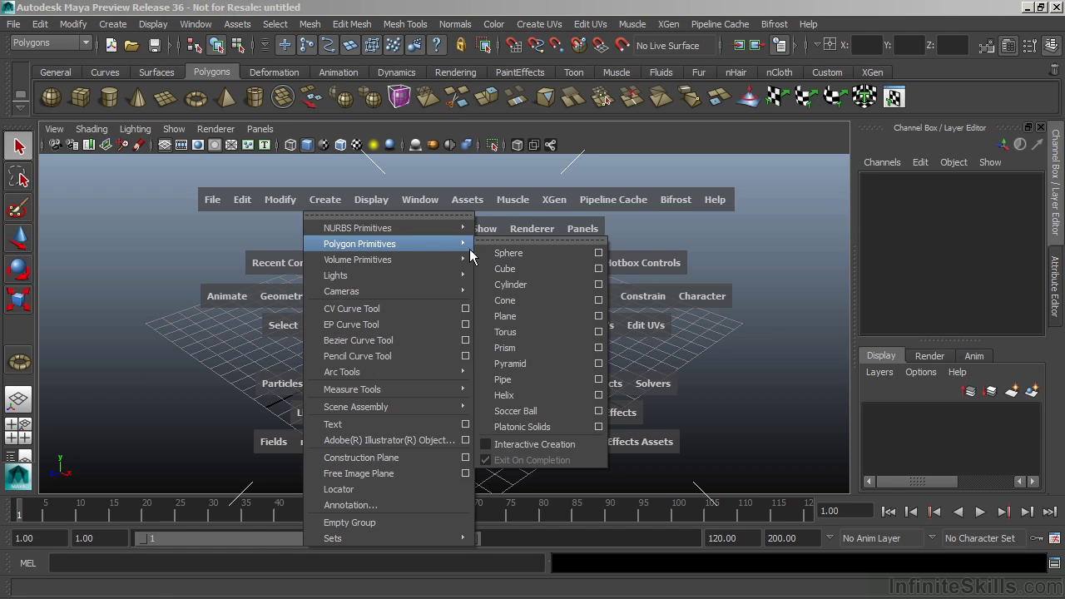
pyautogui.click(516, 258)
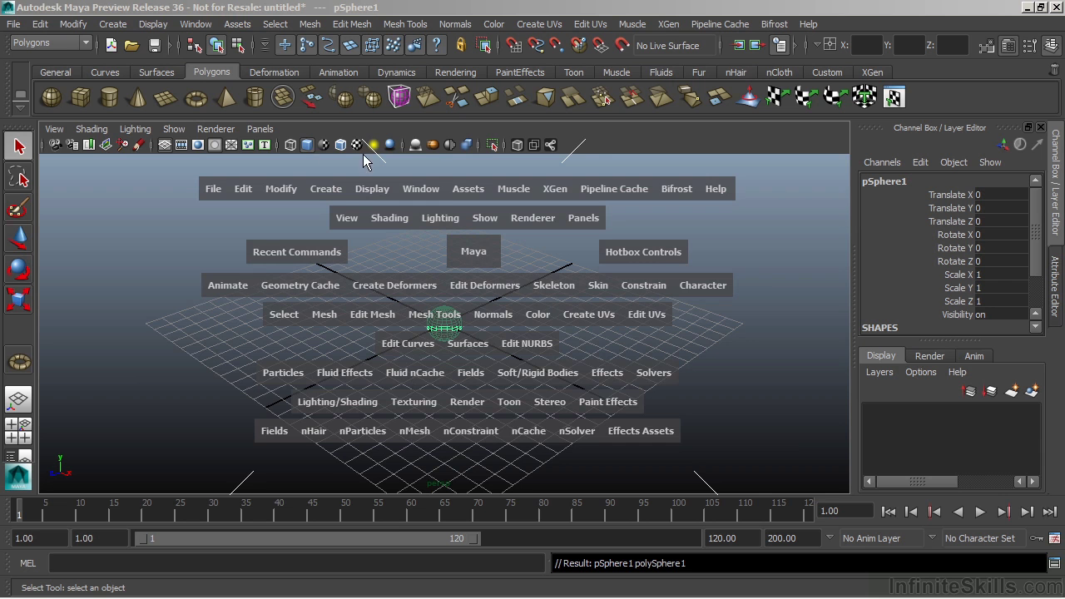
pyautogui.press('space')
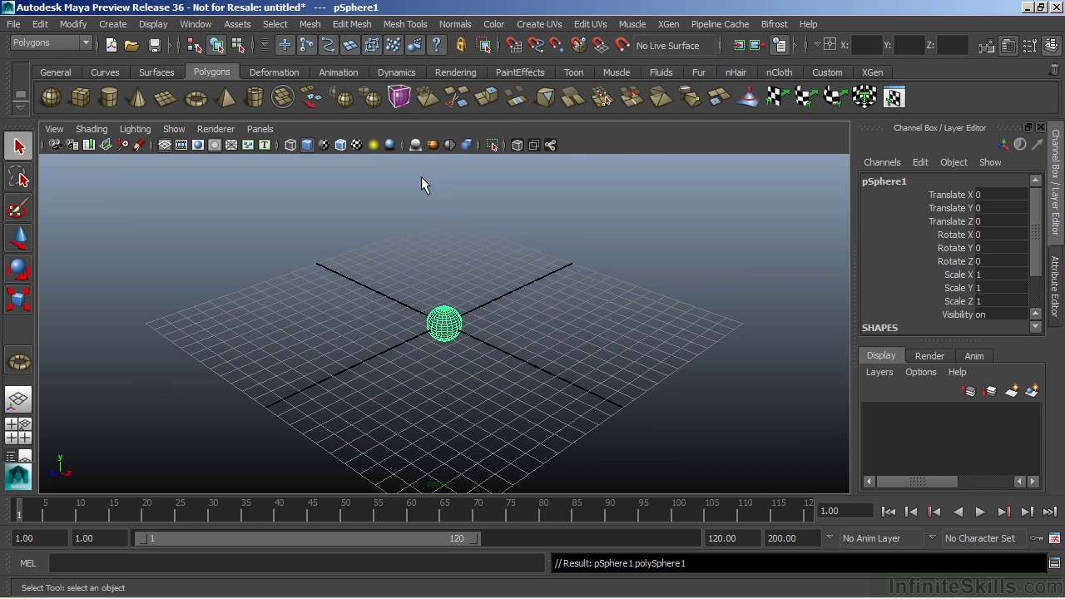
pyautogui.press('space')
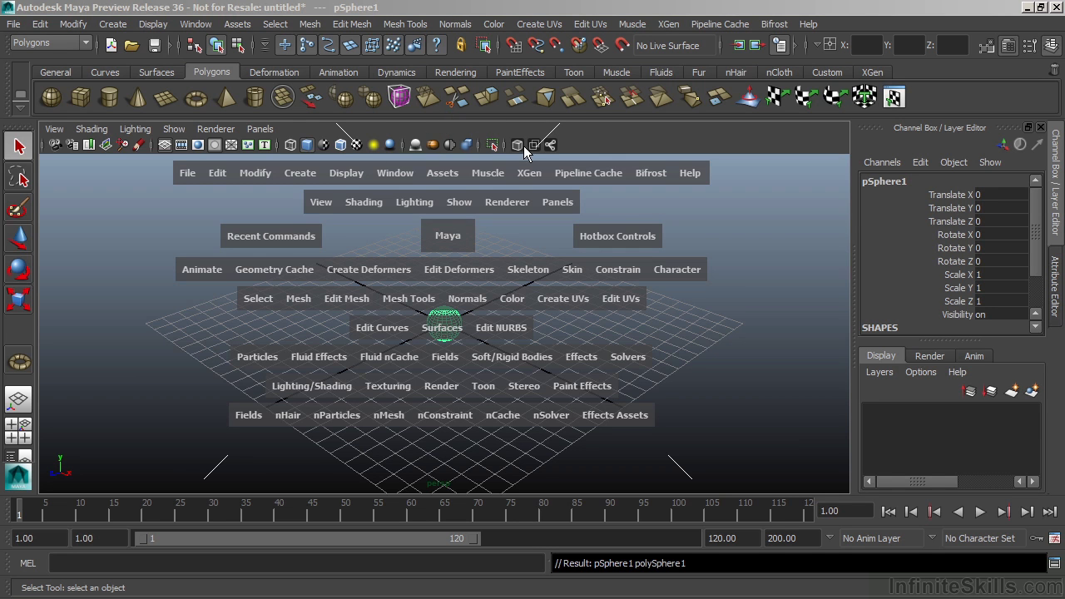
pyautogui.click(449, 114)
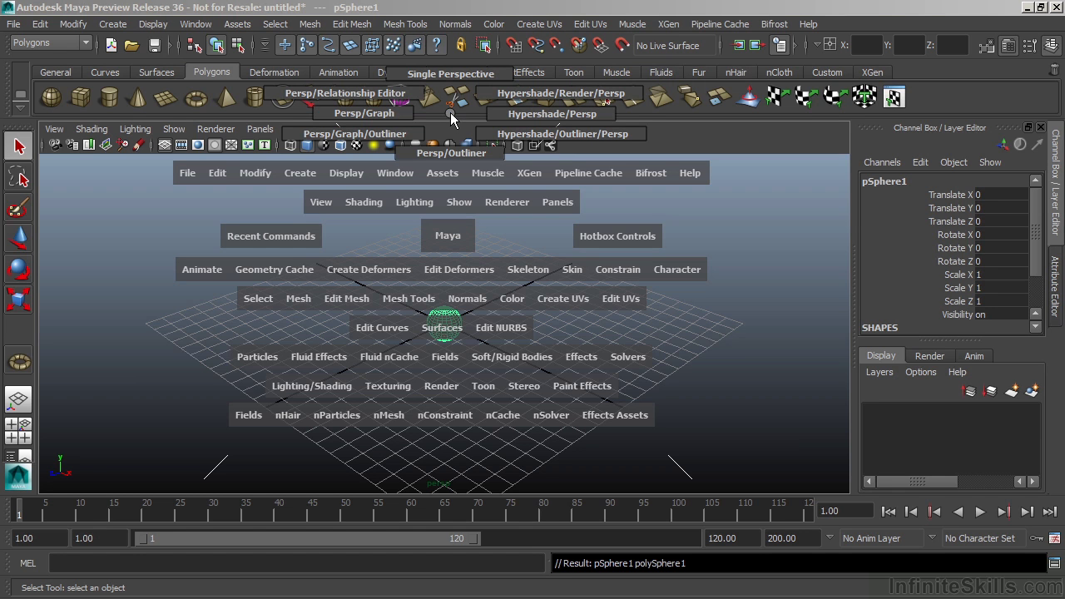
pyautogui.click(374, 133)
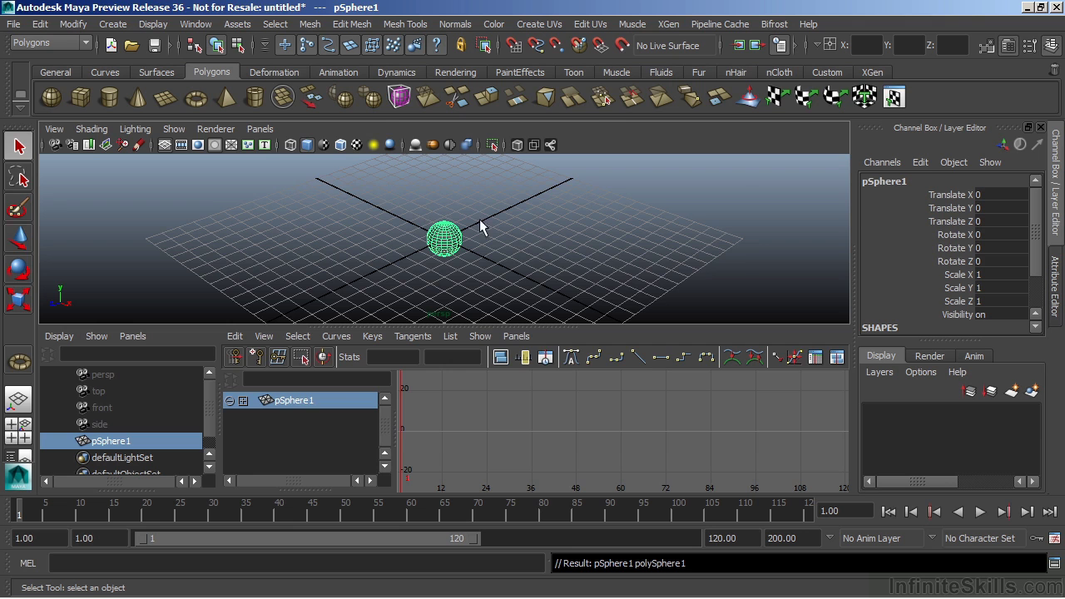
pyautogui.press('space')
pyautogui.moveTo(474, 121); pyautogui.dragTo(476, 83)
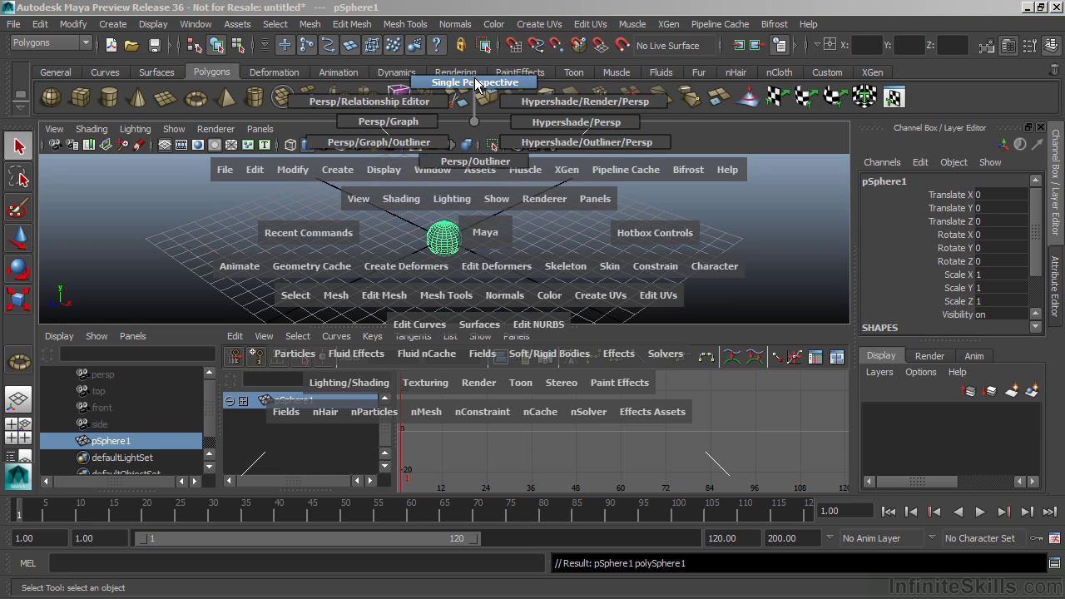
pyautogui.moveTo(476, 84); pyautogui.dragTo(474, 78)
pyautogui.press('space')
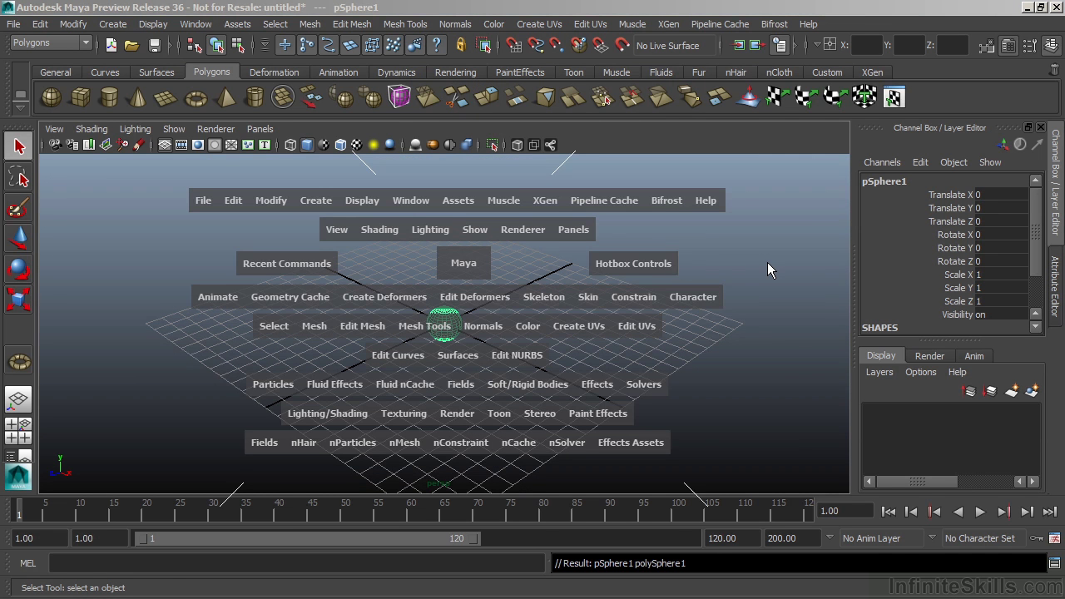
pyautogui.moveTo(767, 262); pyautogui.dragTo(768, 264)
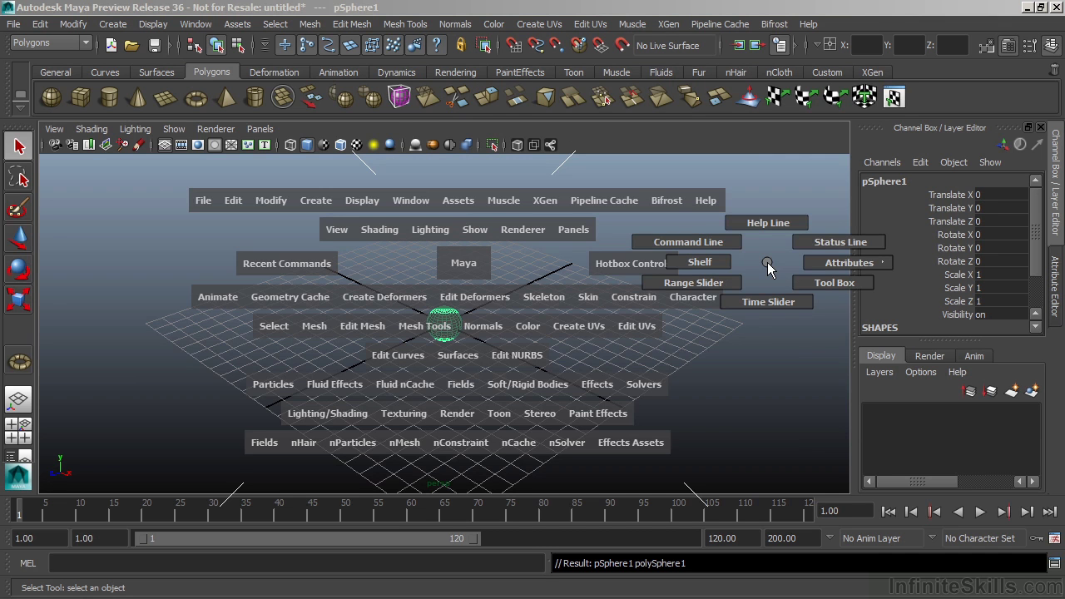
pyautogui.moveTo(767, 263); pyautogui.dragTo(773, 303)
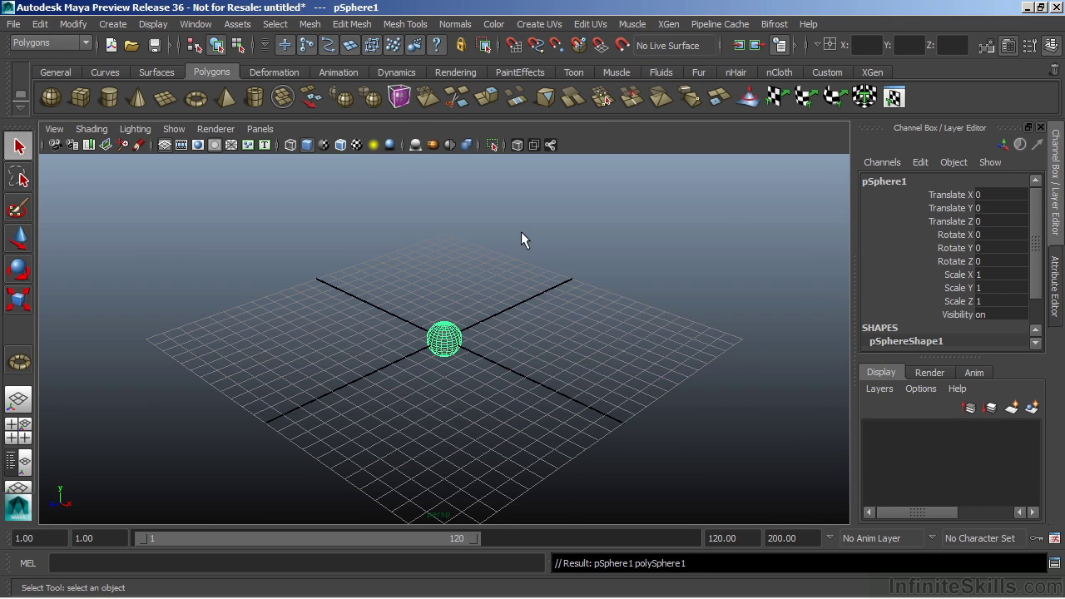
pyautogui.press('space')
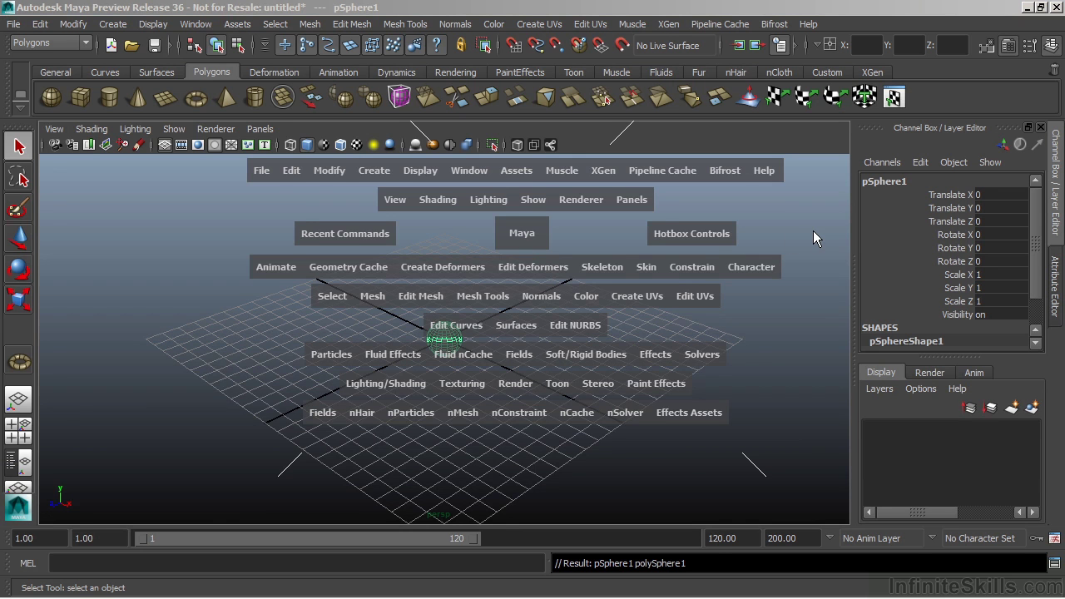
pyautogui.moveTo(813, 231); pyautogui.dragTo(813, 265)
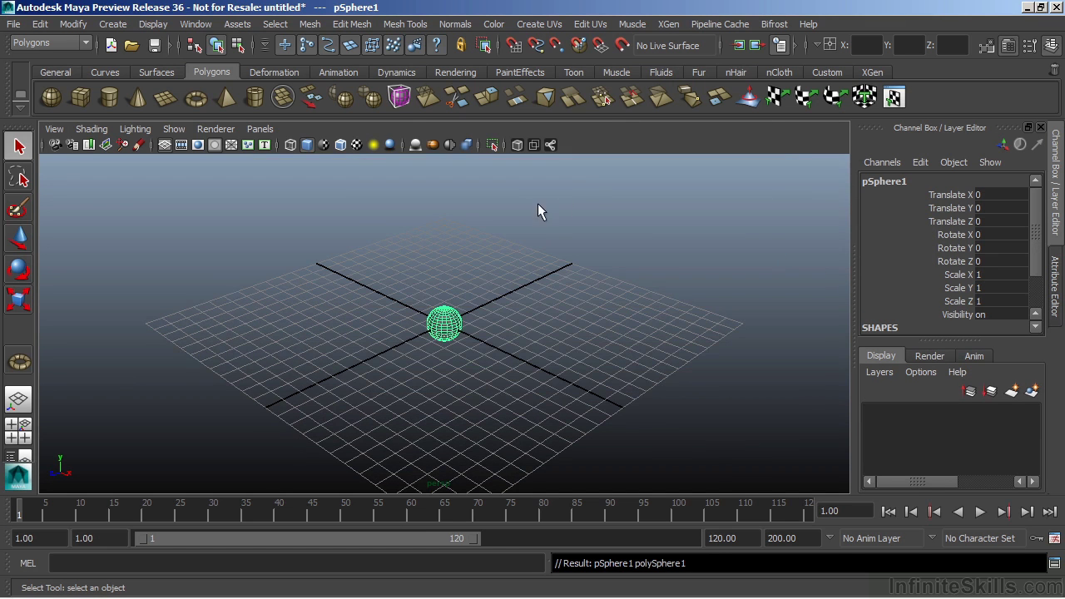
pyautogui.press('space')
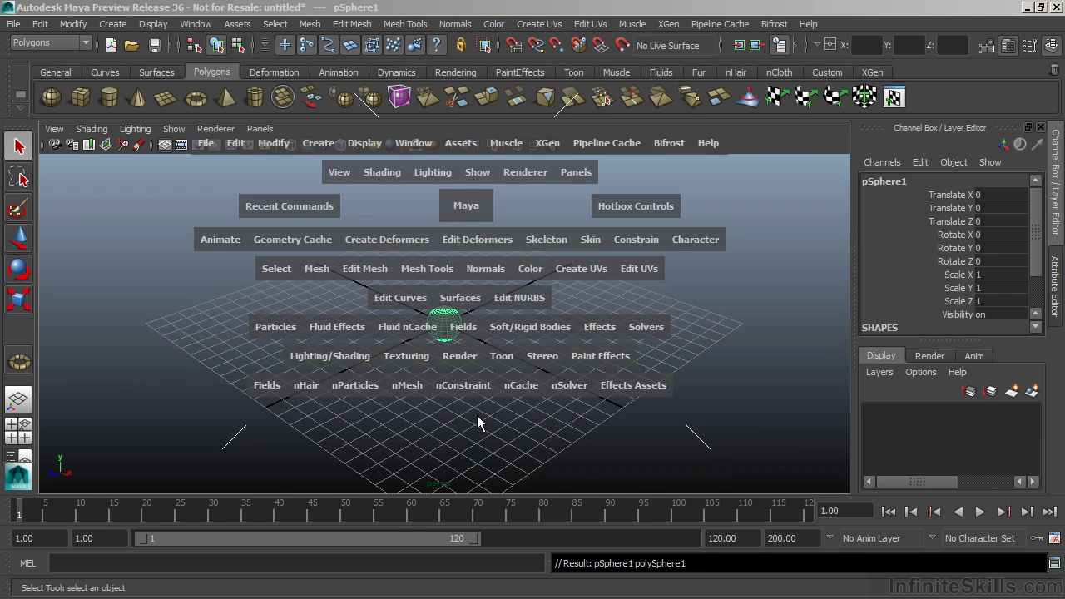
pyautogui.moveTo(477, 416); pyautogui.dragTo(478, 416)
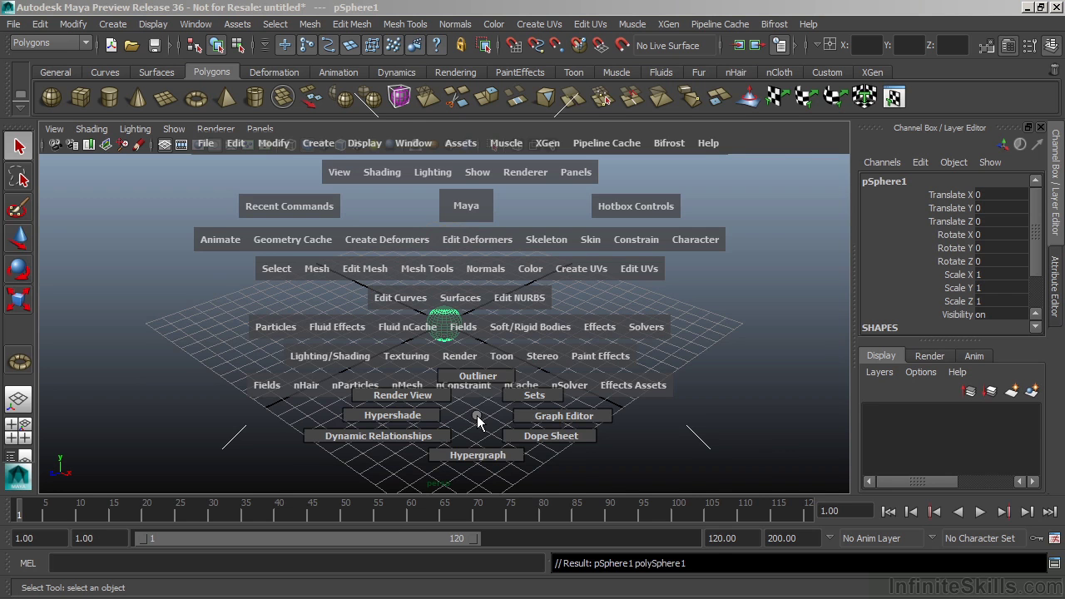
pyautogui.moveTo(480, 423); pyautogui.dragTo(555, 419)
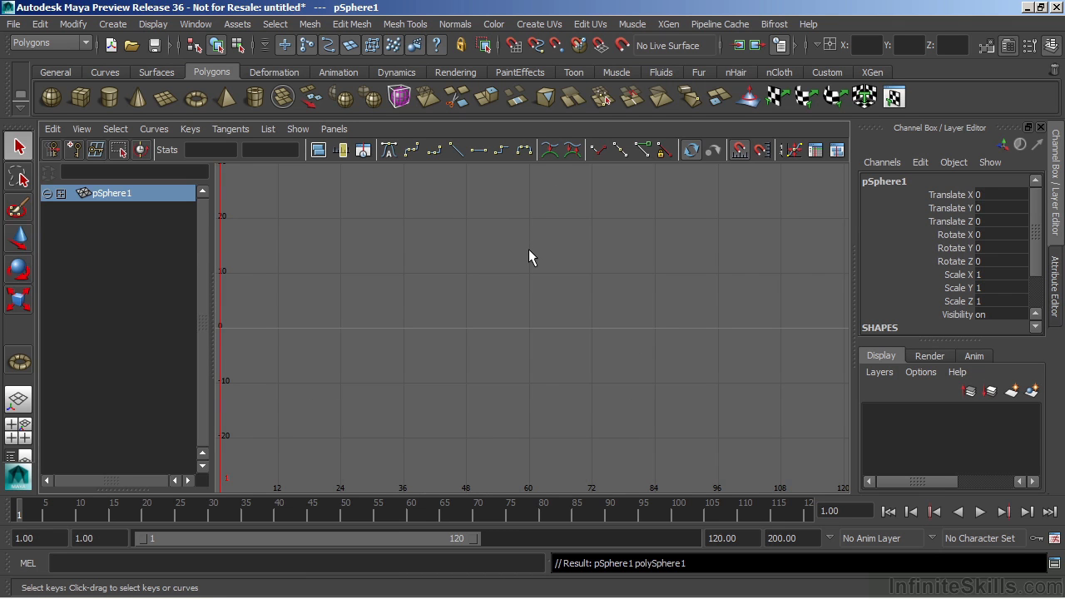
pyautogui.press('space')
pyautogui.moveTo(506, 117); pyautogui.dragTo(506, 71)
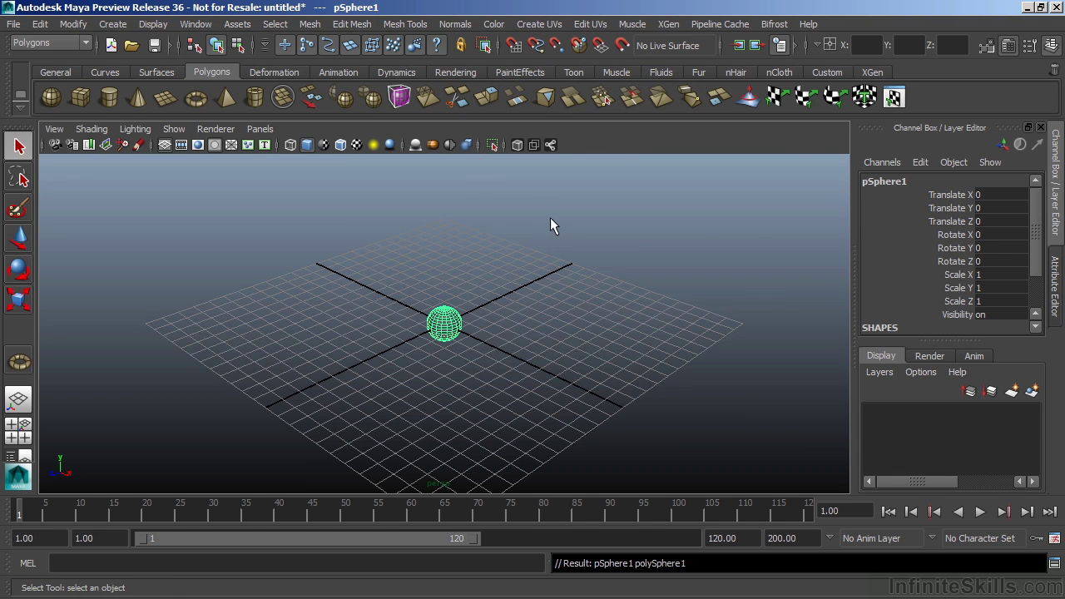
# Step: Use the hotbox marking menus to browse selection mask choices and camera views
pyautogui.press('space')
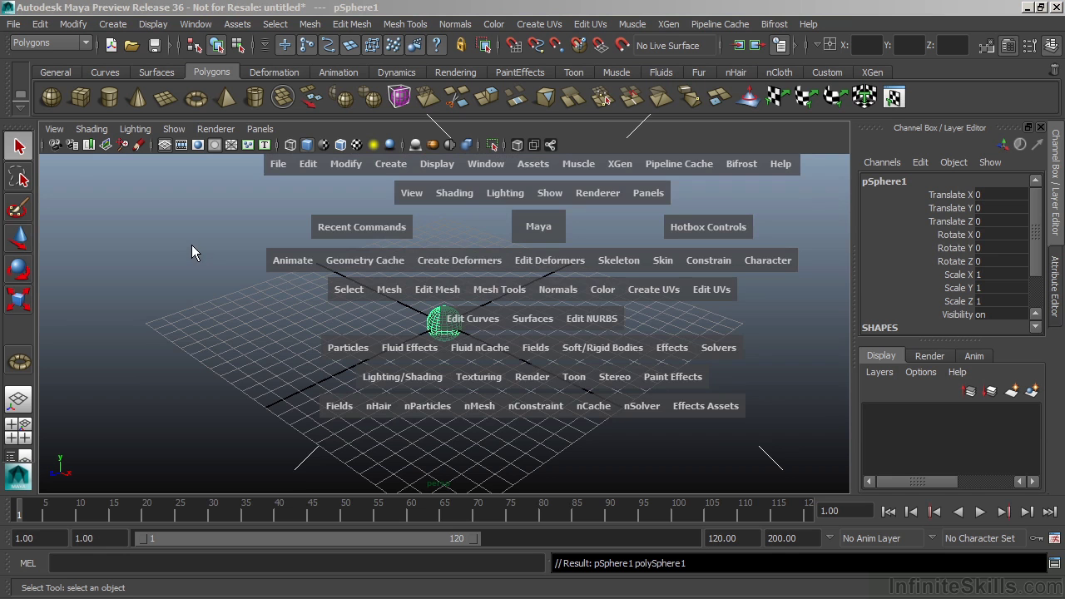
pyautogui.moveTo(192, 246)
pyautogui.mouseDown()
pyautogui.moveTo(218, 262)
pyautogui.moveTo(197, 218)
pyautogui.moveTo(185, 241)
pyautogui.mouseUp()
pyautogui.press('space')
pyautogui.press('space')
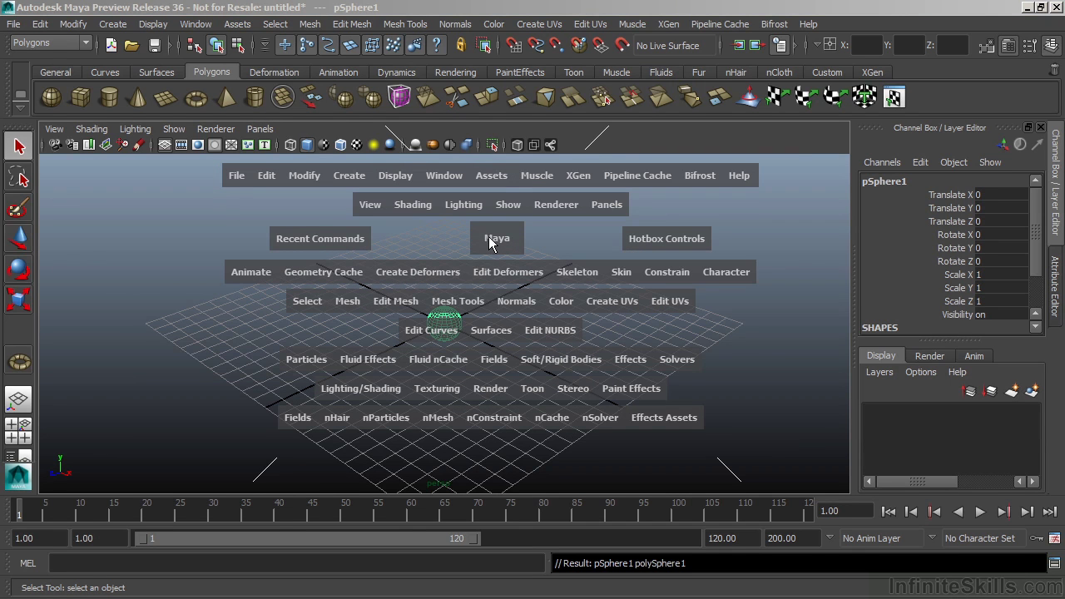
pyautogui.moveTo(497, 239); pyautogui.dragTo(440, 216)
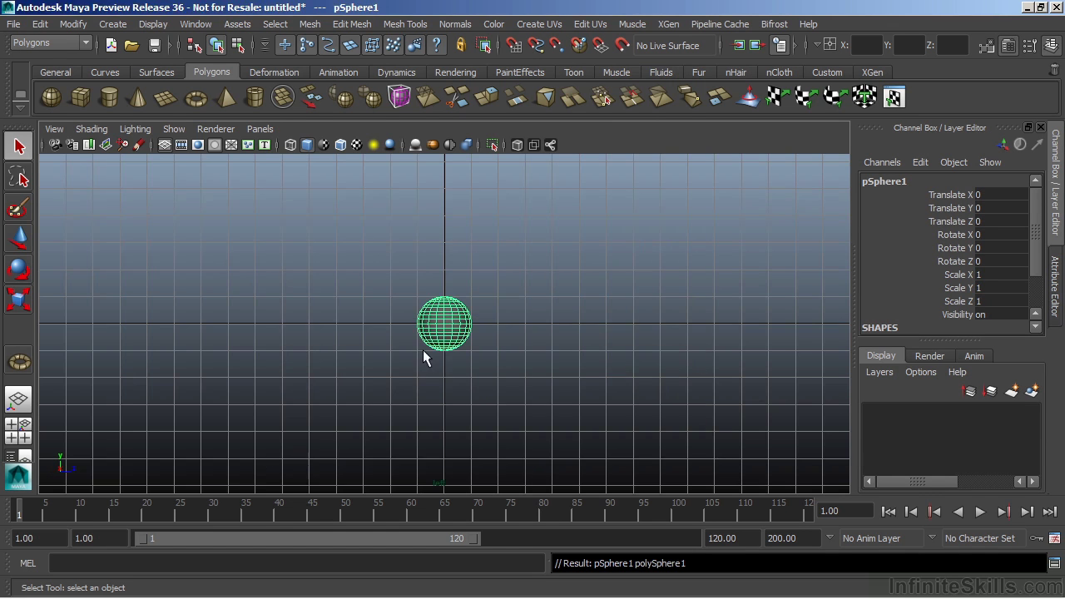
pyautogui.press('space')
pyautogui.moveTo(497, 298); pyautogui.dragTo(498, 251)
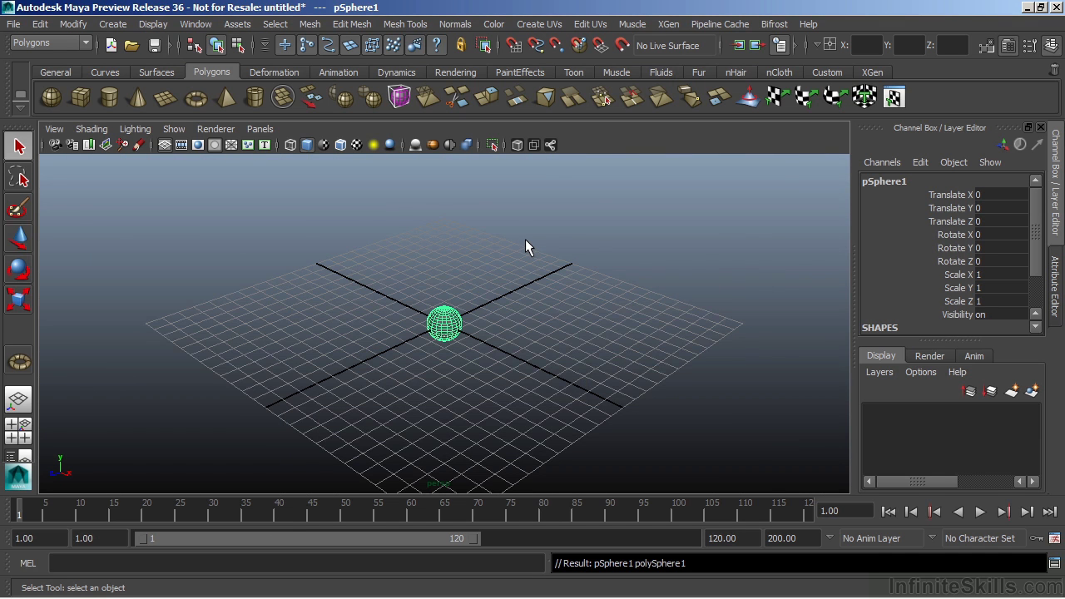
pyautogui.press('space')
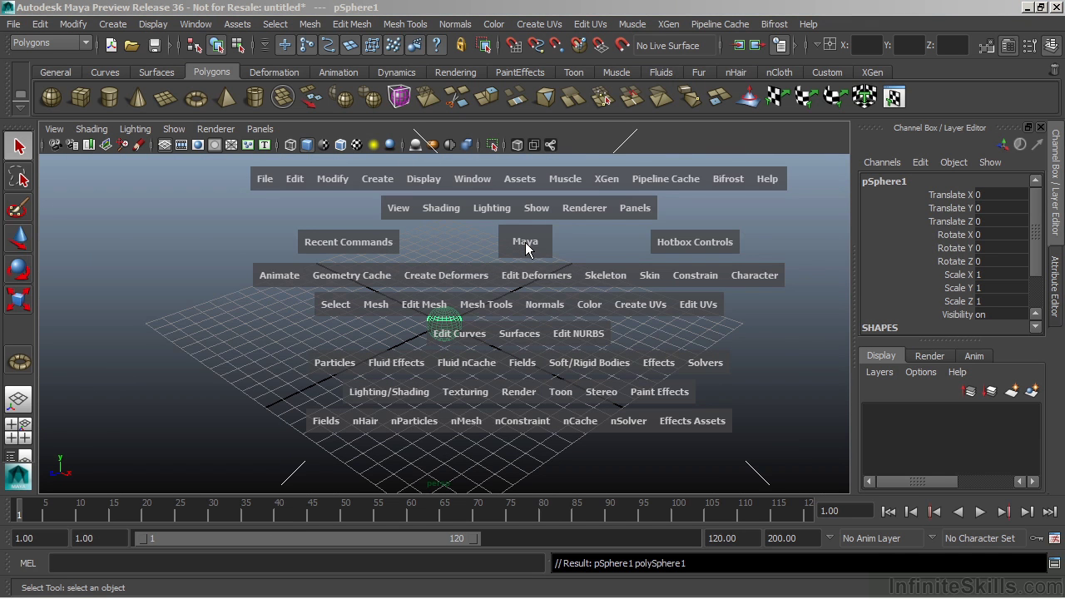
pyautogui.click(698, 239)
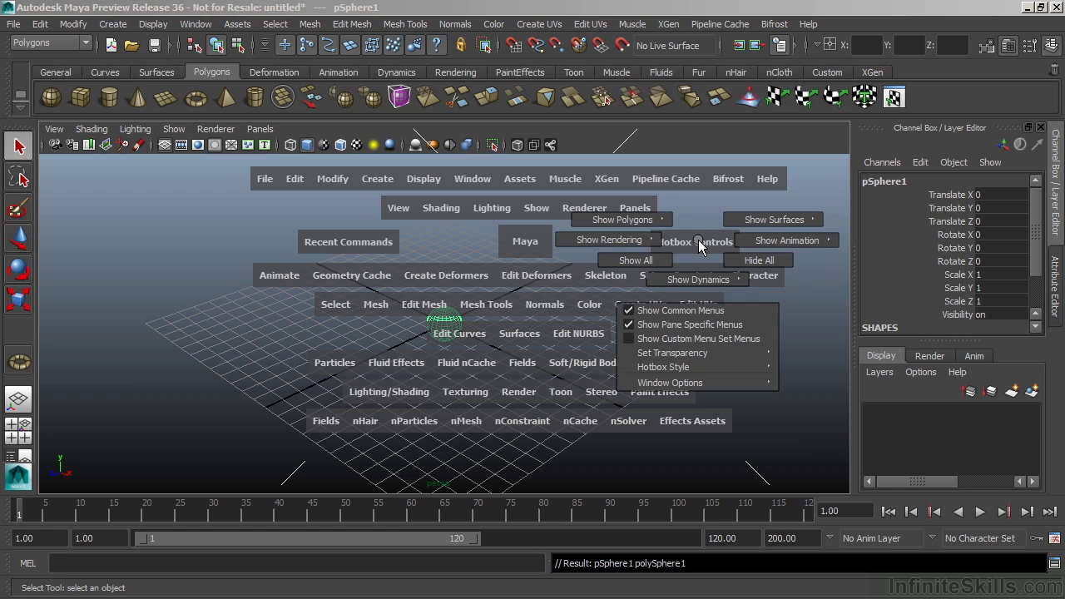
pyautogui.click(749, 261)
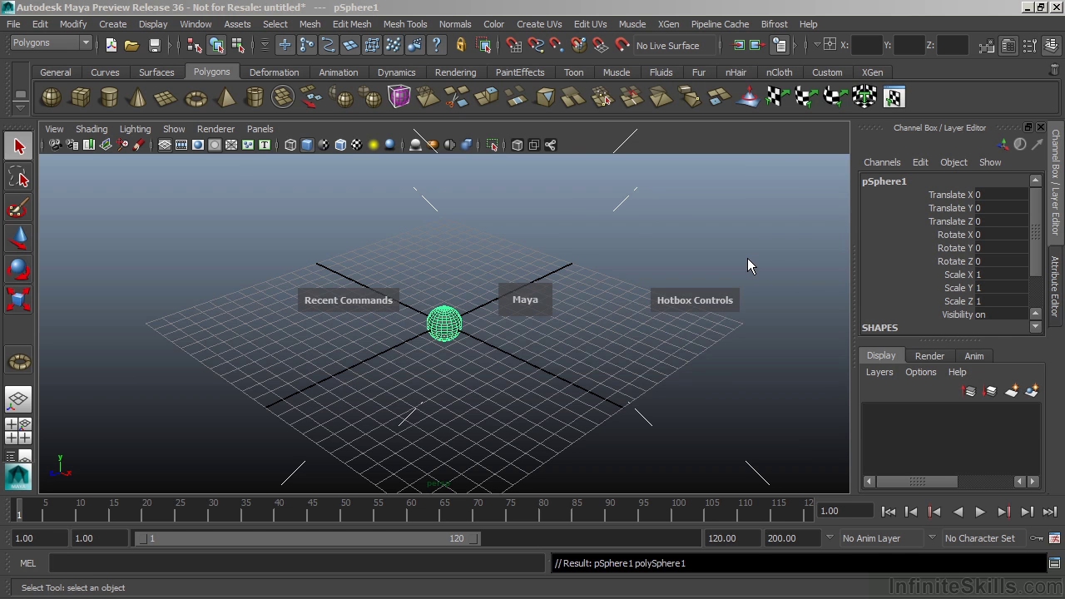
pyautogui.press('space')
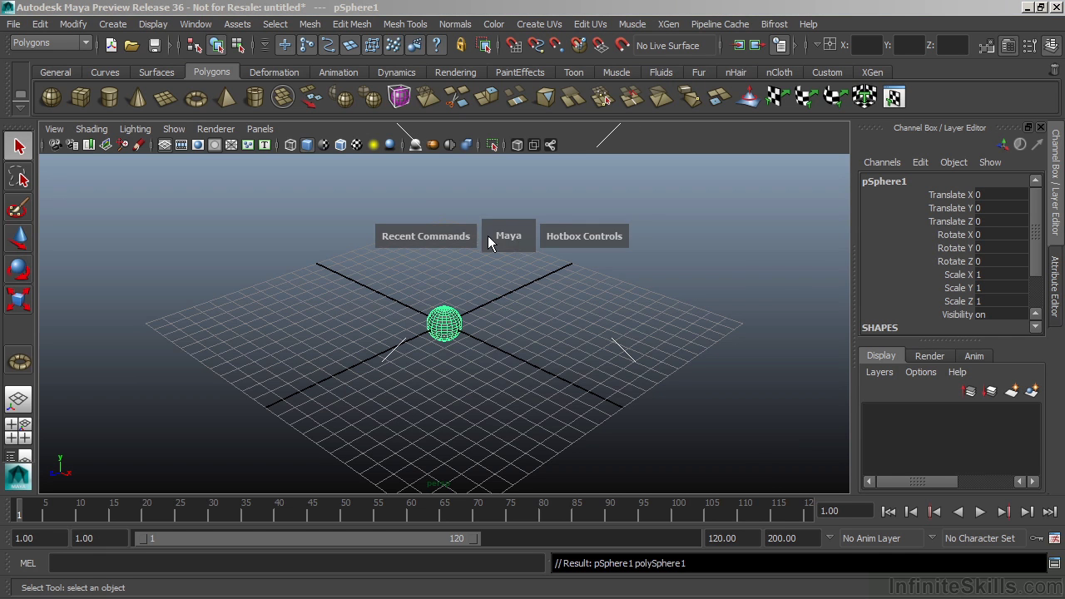
pyautogui.click(425, 235)
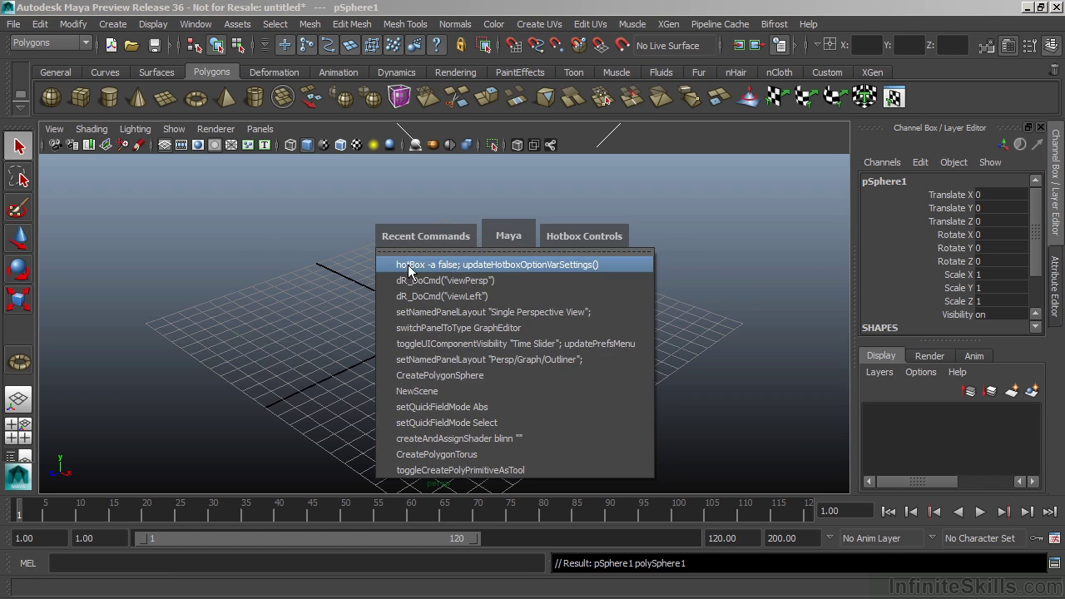
pyautogui.press('F6')
pyautogui.press('space')
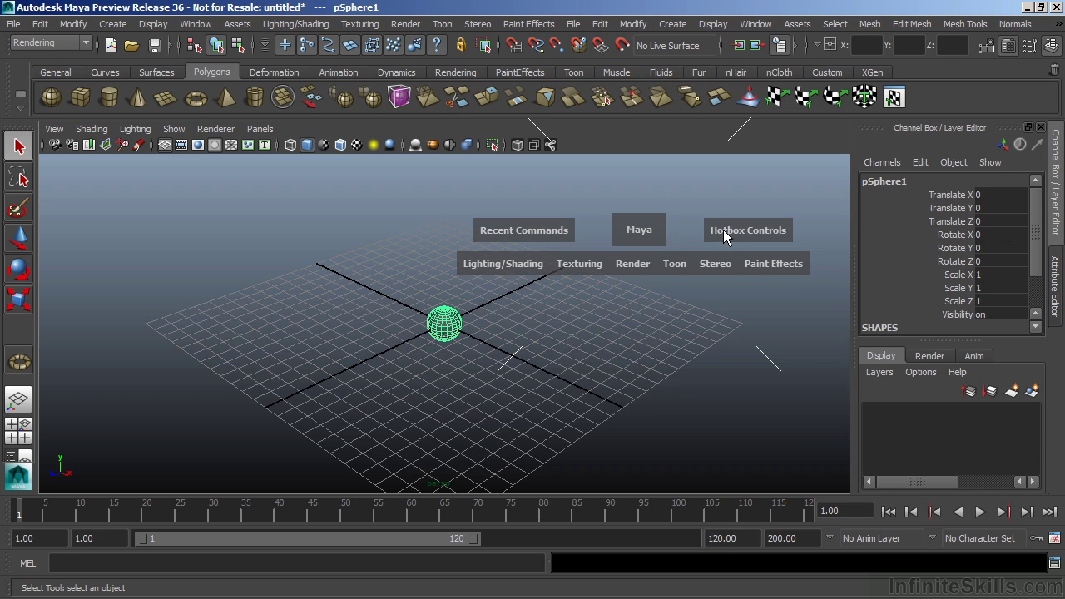
pyautogui.moveTo(724, 229); pyautogui.dragTo(655, 258)
pyautogui.moveTo(651, 208); pyautogui.dragTo(648, 163)
pyautogui.press('space')
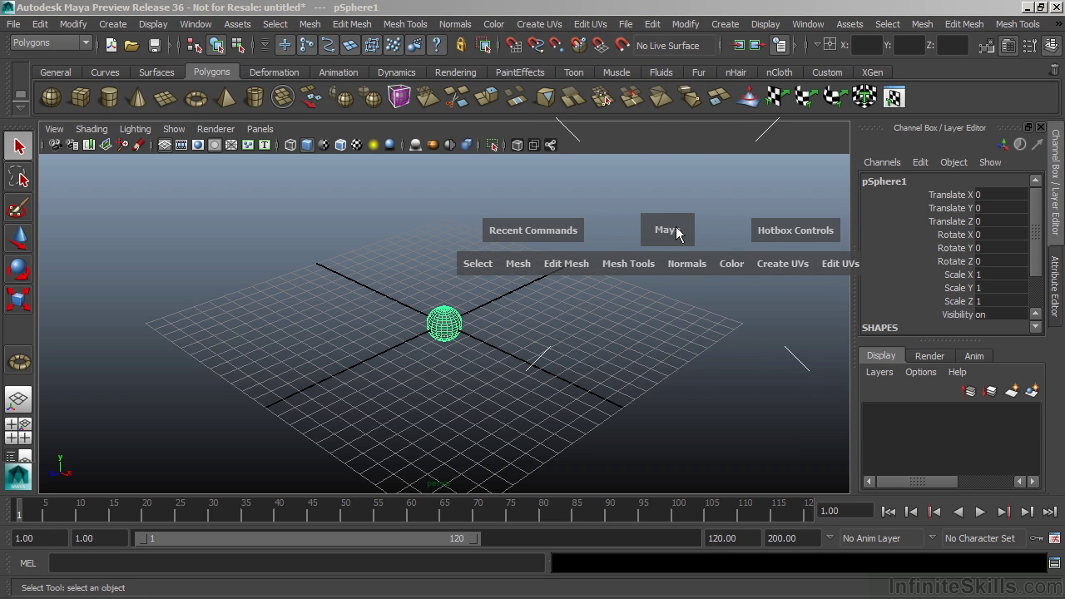
pyautogui.moveTo(771, 230); pyautogui.dragTo(720, 252)
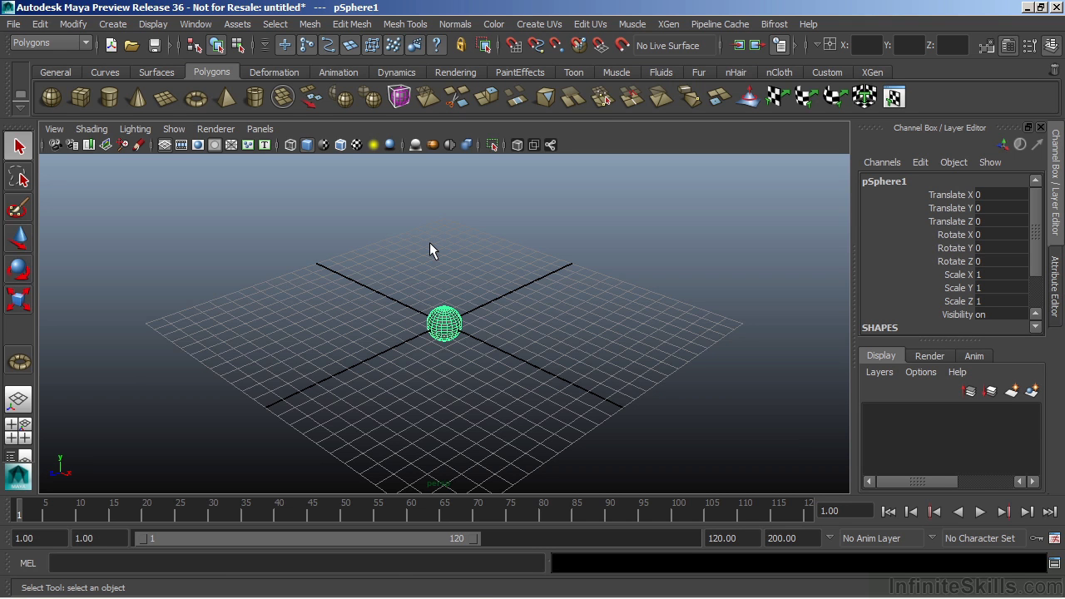
# Step: Switch to the Move tool with W and browse its marking menu without choosing anything
pyautogui.press('w')
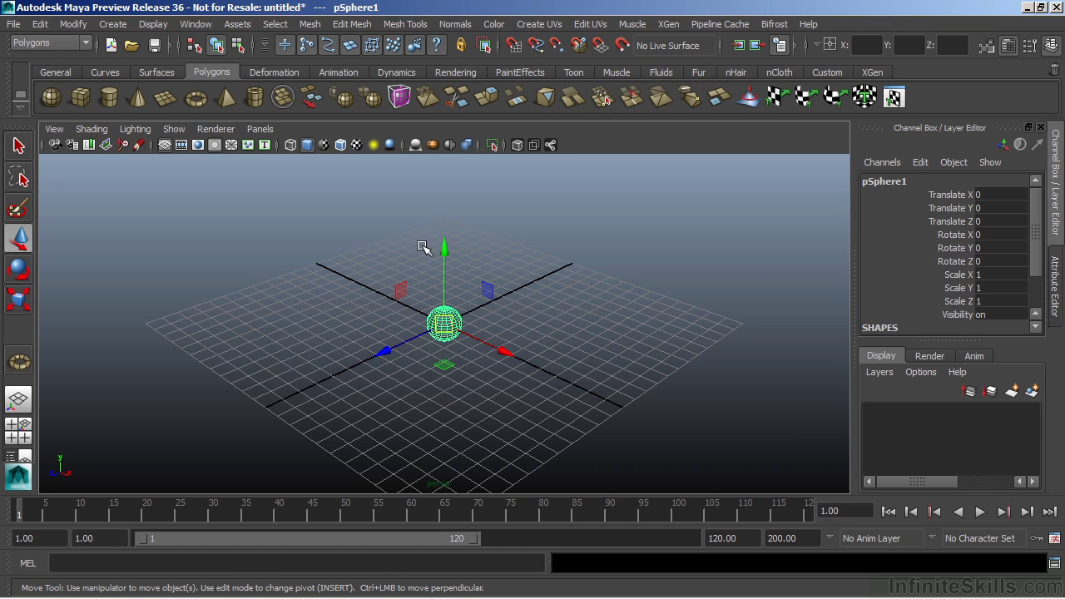
pyautogui.click(526, 314)
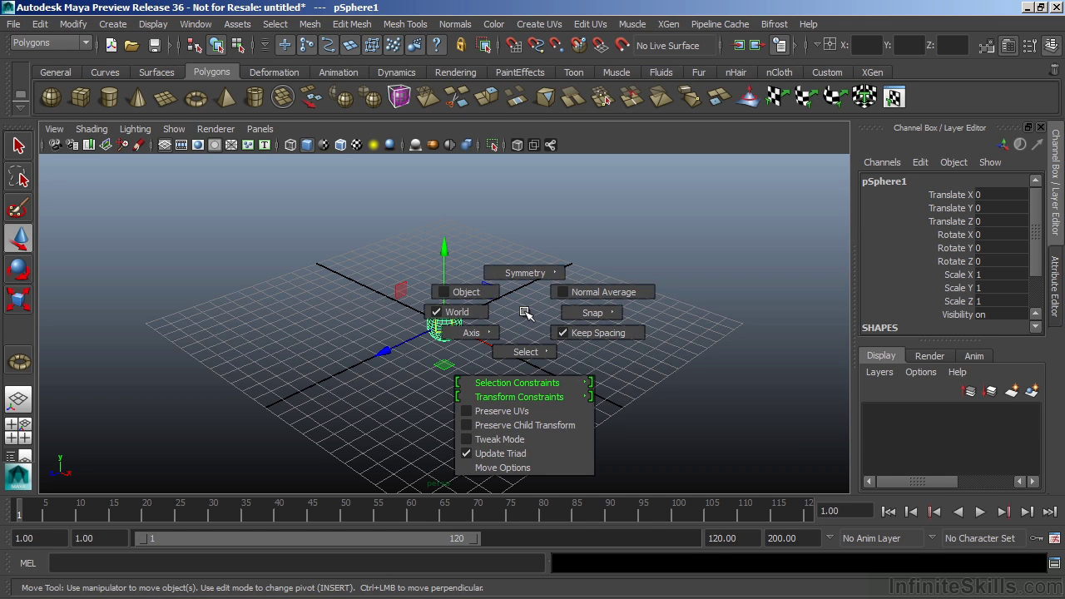
pyautogui.moveTo(525, 313); pyautogui.dragTo(524, 341)
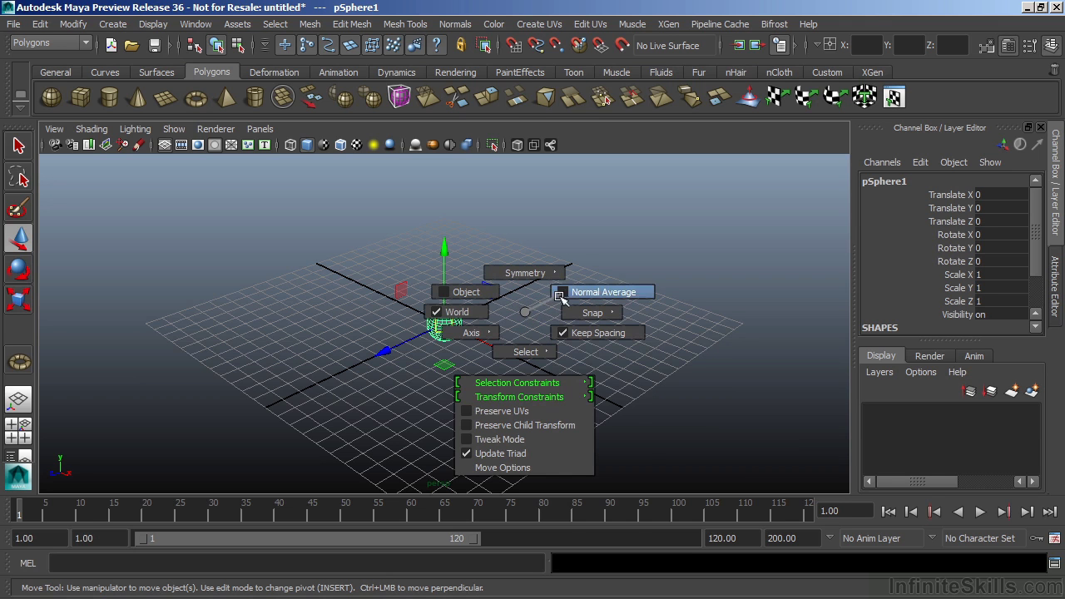
pyautogui.moveTo(558, 312); pyautogui.dragTo(525, 309)
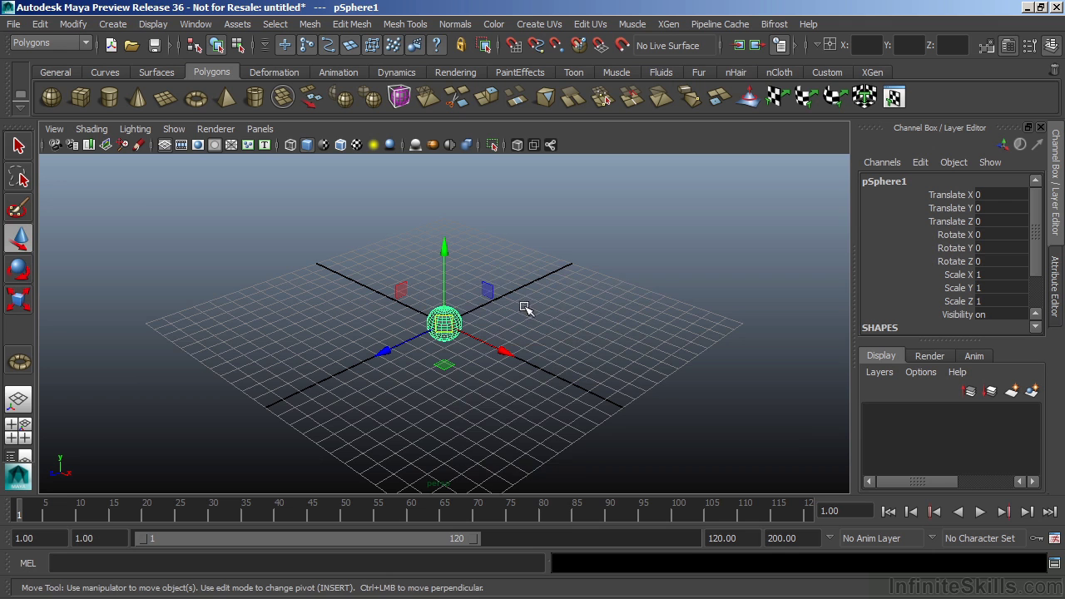
# Step: Open the Move tool settings, widen the panel and scroll through it
pyautogui.doubleClick(30, 239)
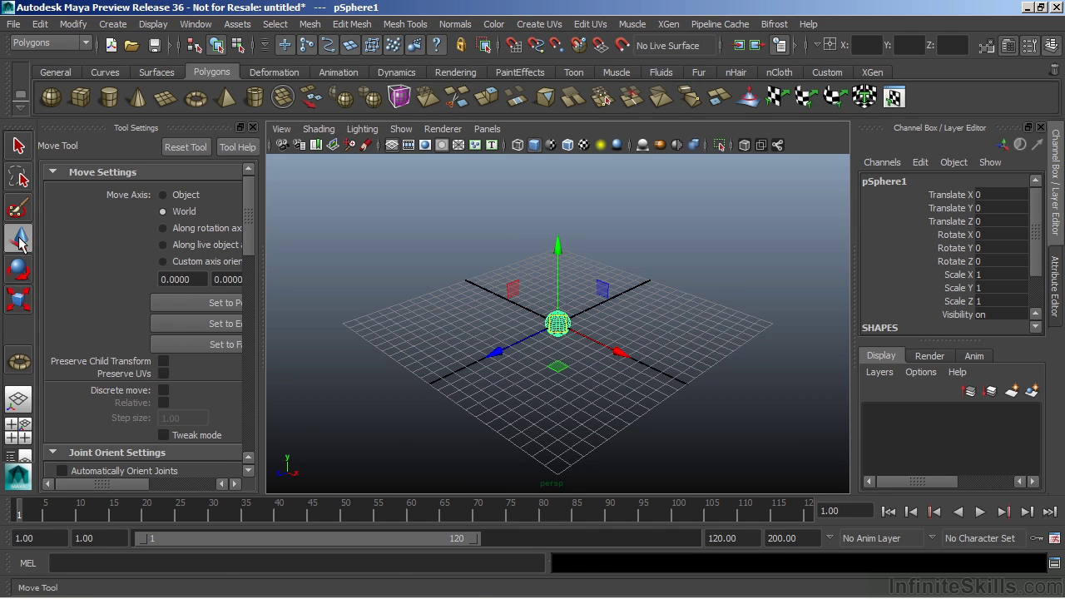
pyautogui.moveTo(258, 274); pyautogui.dragTo(420, 250)
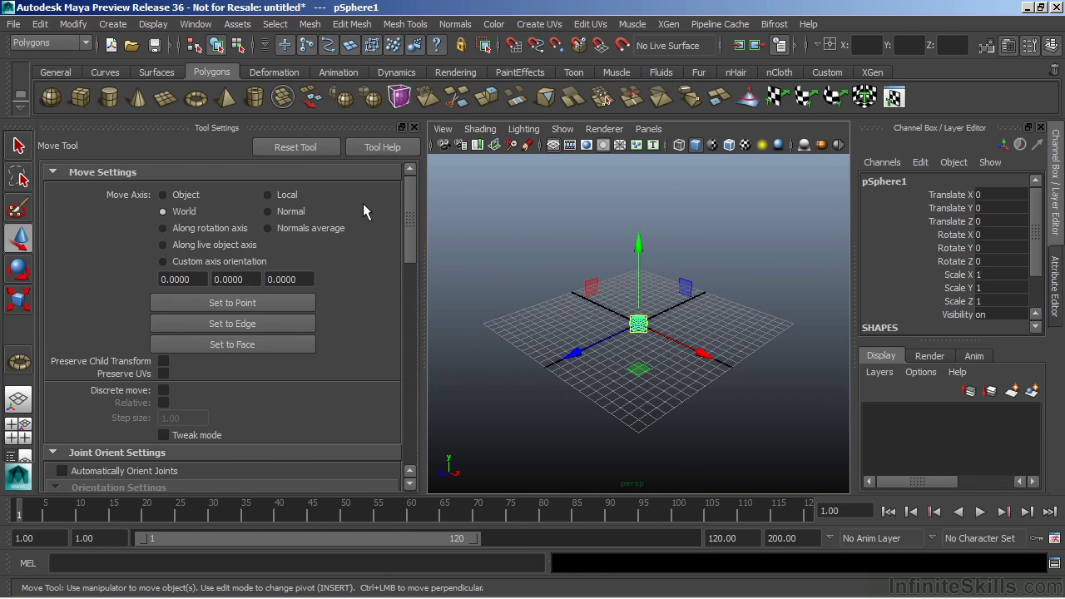
pyautogui.moveTo(413, 202); pyautogui.dragTo(370, 342)
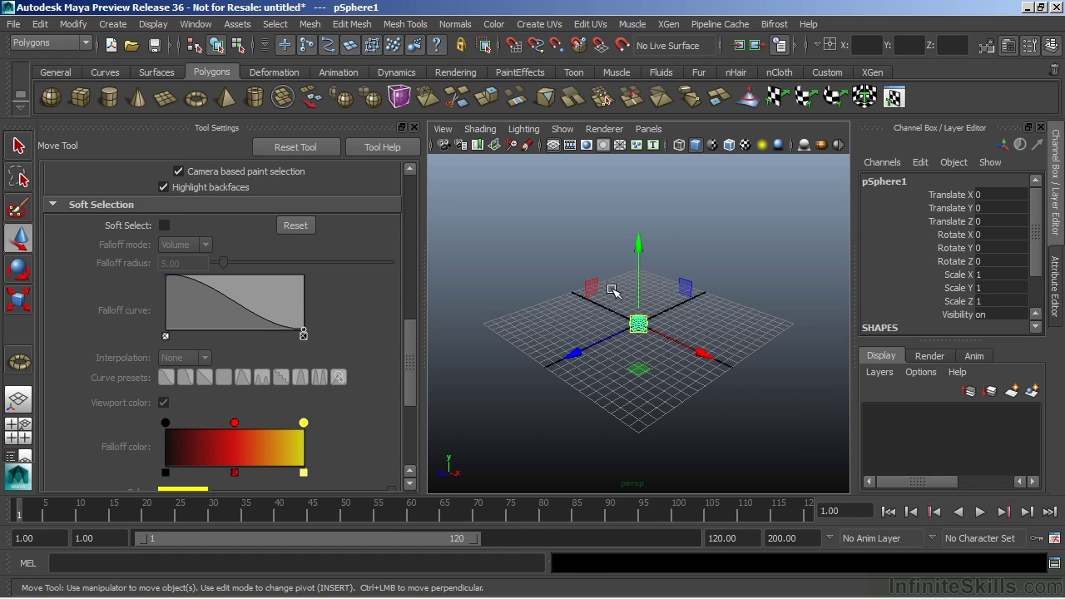
# Step: Reach Soft Select in the Move marking menu, deselect the sphere and close tool settings
pyautogui.click(718, 309)
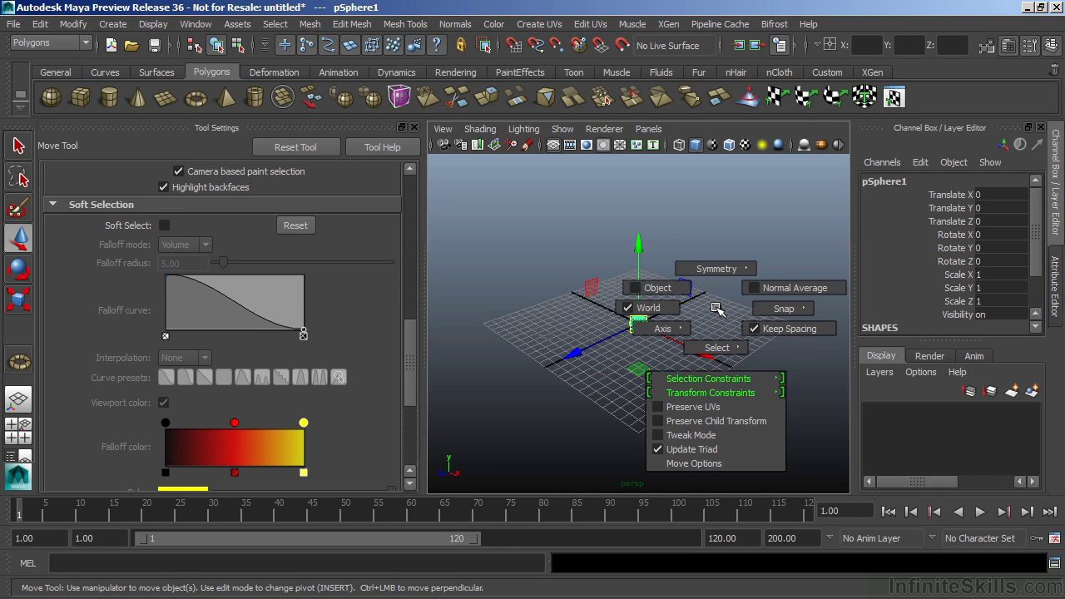
pyautogui.moveTo(717, 309); pyautogui.dragTo(714, 376)
pyautogui.click(562, 270)
pyautogui.click(414, 127)
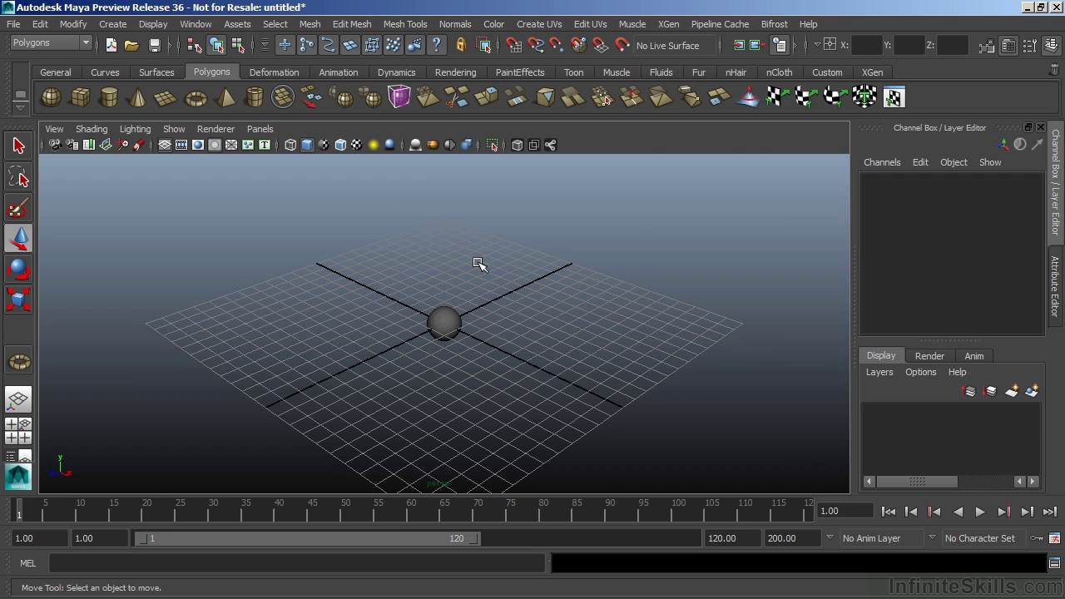
# Step: Switch to Scale with R, select the sphere, zoom in, and return to Select with Q
pyautogui.press('r')
pyautogui.moveTo(481, 264)
pyautogui.mouseDown()
pyautogui.moveTo(506, 299)
pyautogui.moveTo(424, 250)
pyautogui.moveTo(485, 264)
pyautogui.moveTo(477, 272)
pyautogui.mouseUp()
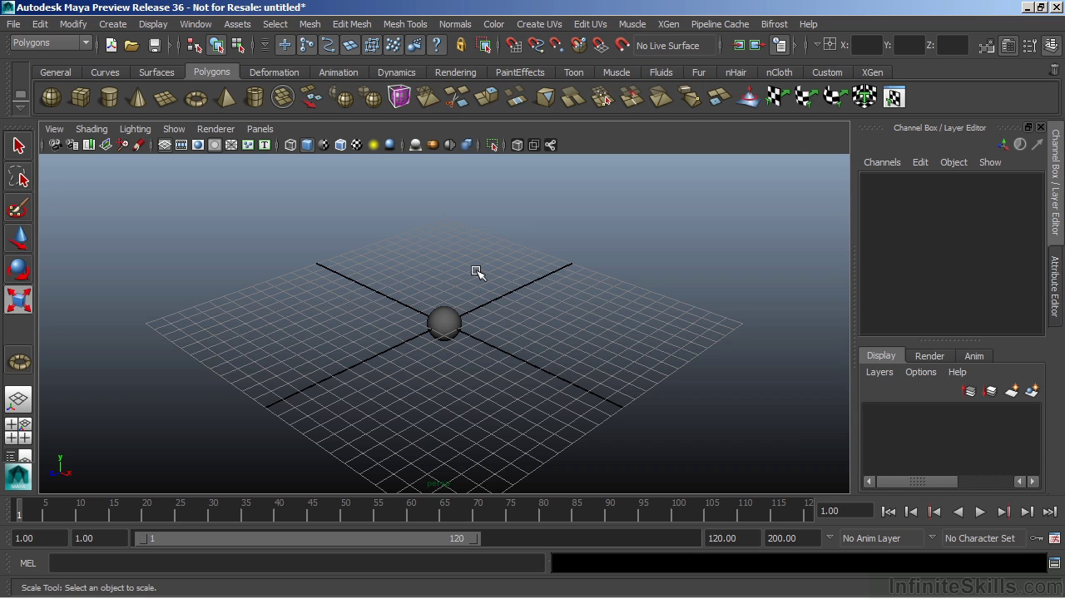
pyautogui.click(446, 323)
pyautogui.scroll(3, 477, 314)
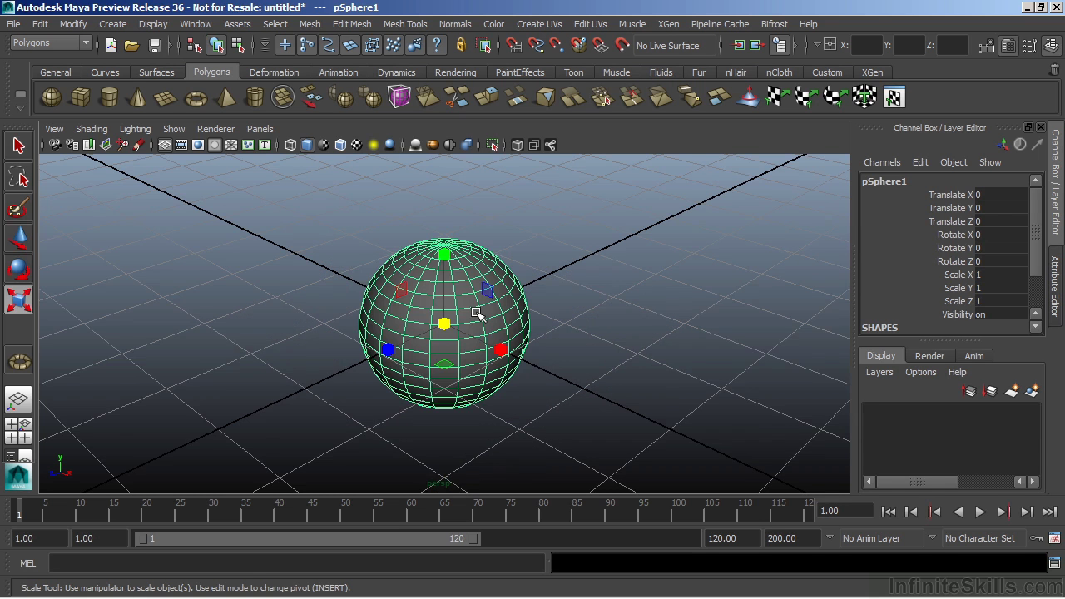
pyautogui.press('q')
pyautogui.hotkey('ctrl', 'a')
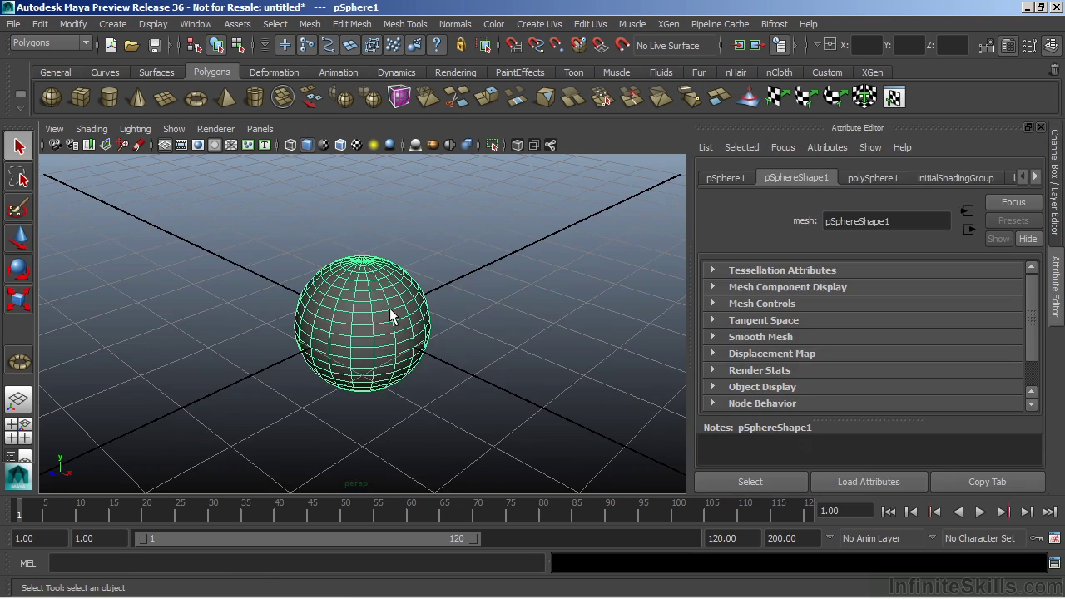
pyautogui.moveTo(388, 307); pyautogui.dragTo(406, 176, button='right')
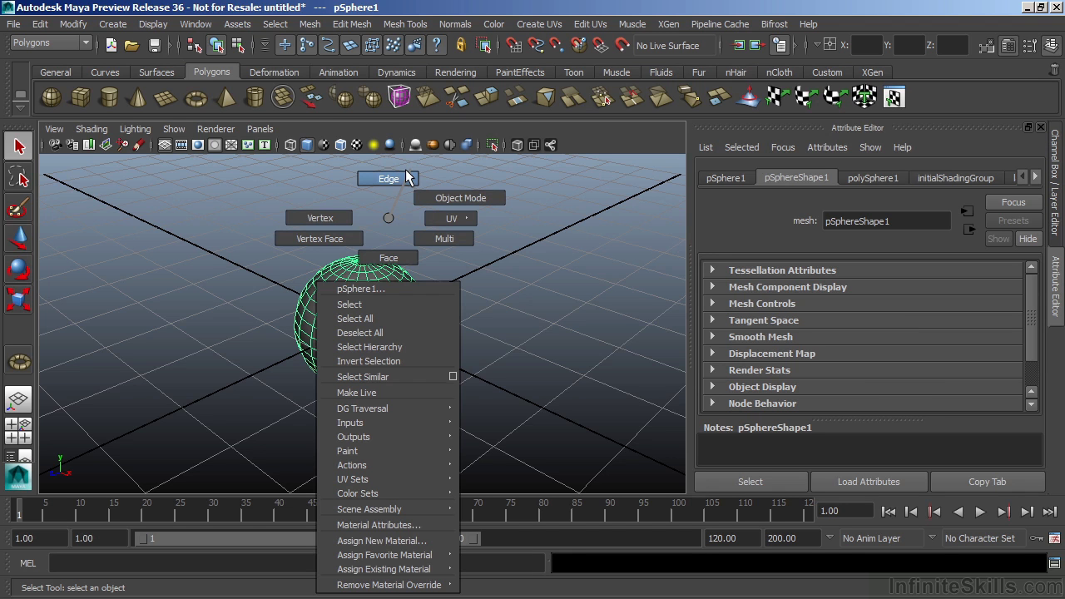
pyautogui.moveTo(406, 176); pyautogui.dragTo(385, 221, button='right')
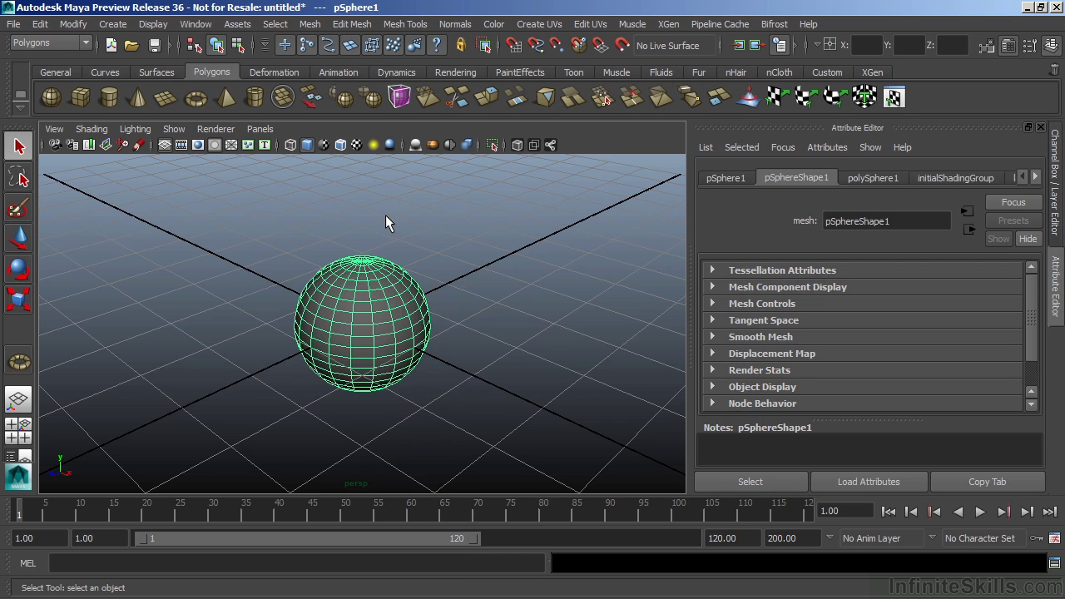